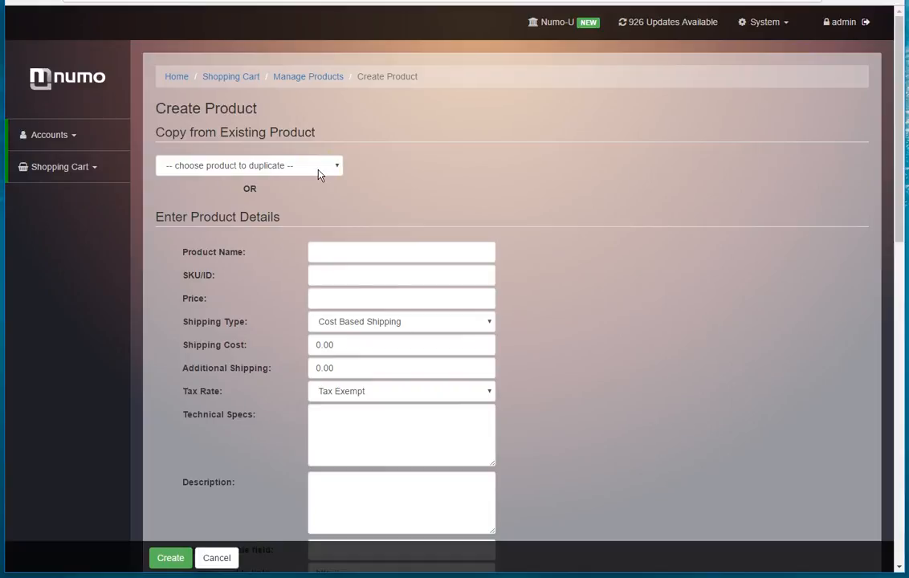
- Duplicate Example Product as the basis for the new product and name it Example Product NEW
left_click(319, 170)
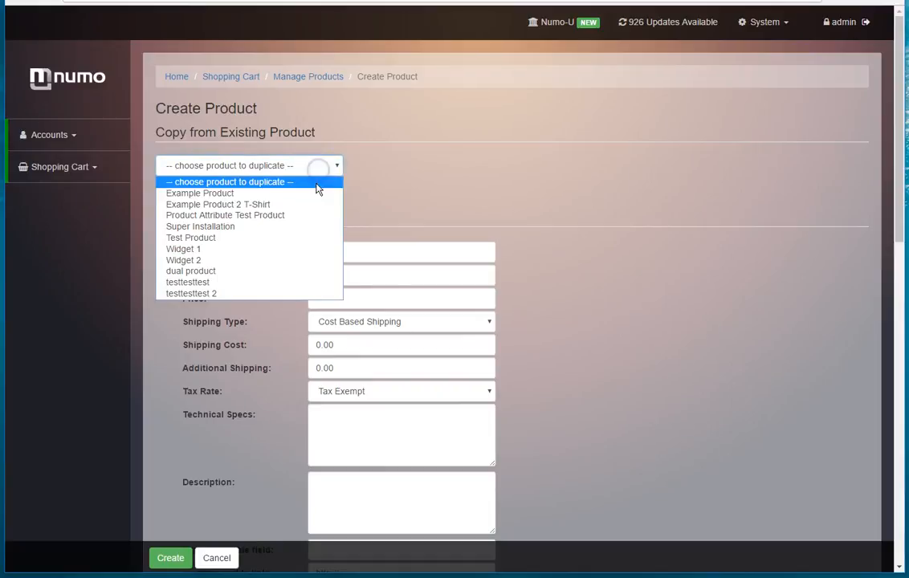
left_click(309, 196)
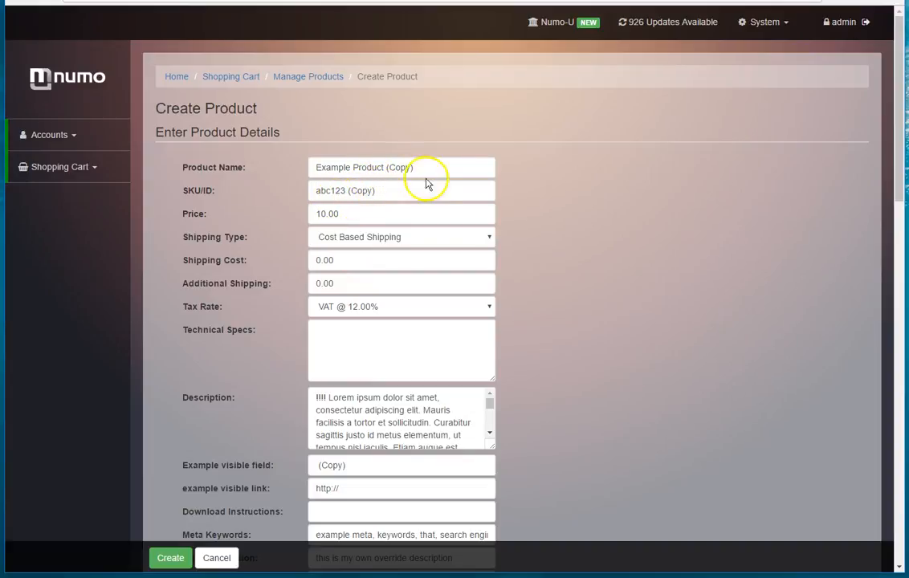
left_click_drag(432, 171, 384, 168)
type("NEW")
- Replace the copy suffix in the SKU/ID with NEW, giving abc123NEW
double_click(398, 168)
key("ctrl+c")
left_click_drag(390, 190, 349, 191)
key("ctrl+v")
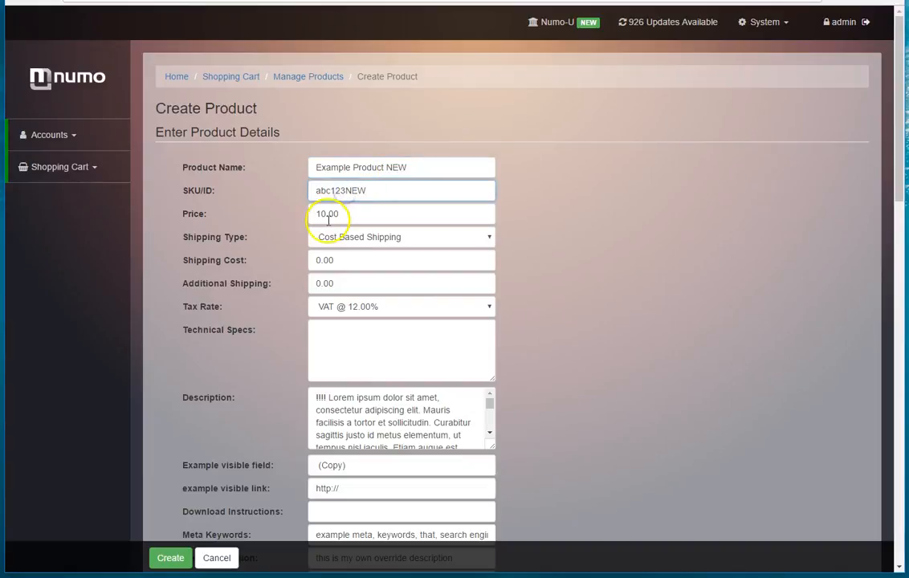
- Keep Cost Based Shipping and set the shipping cost to 5.00 and the additional shipping to 1.00
left_click(327, 212)
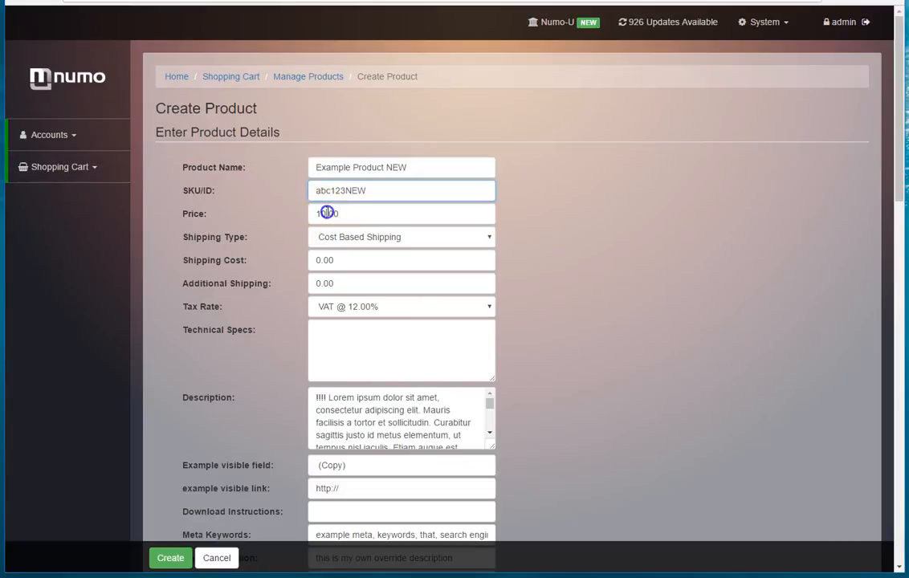
left_click(369, 239)
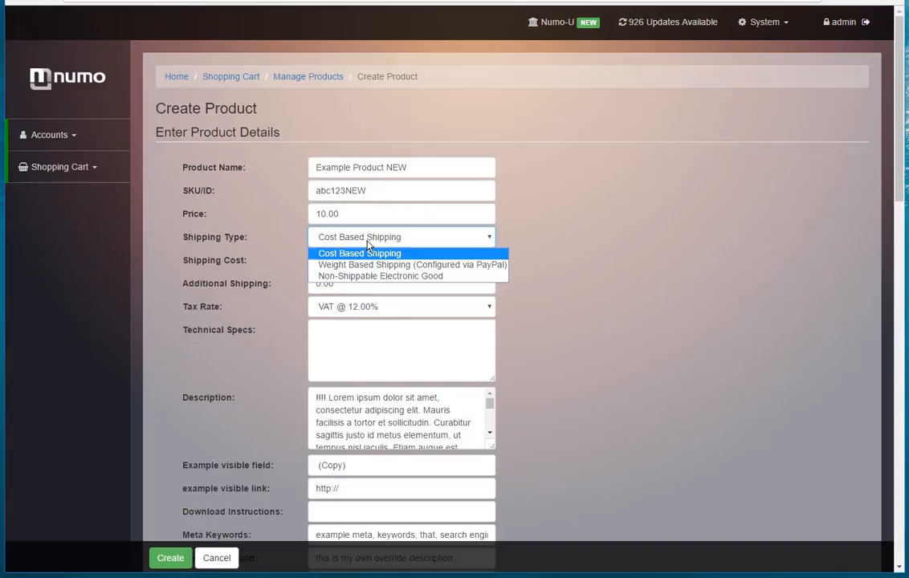
left_click(368, 242)
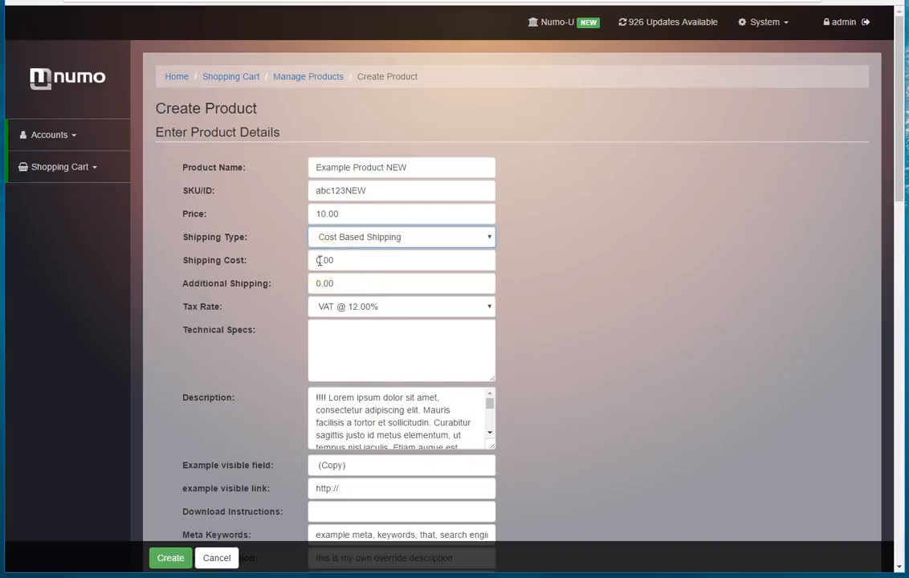
left_click(312, 260)
type("5")
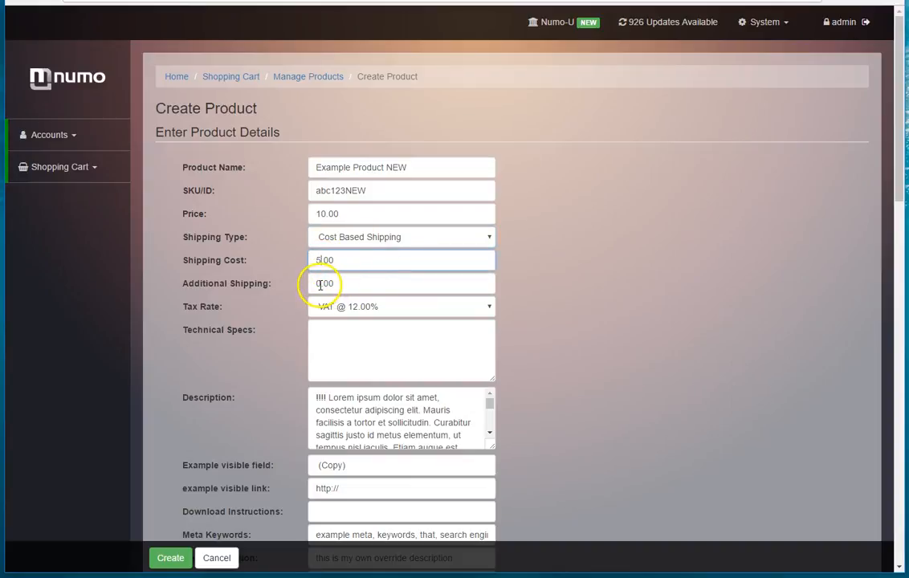
left_click(315, 283)
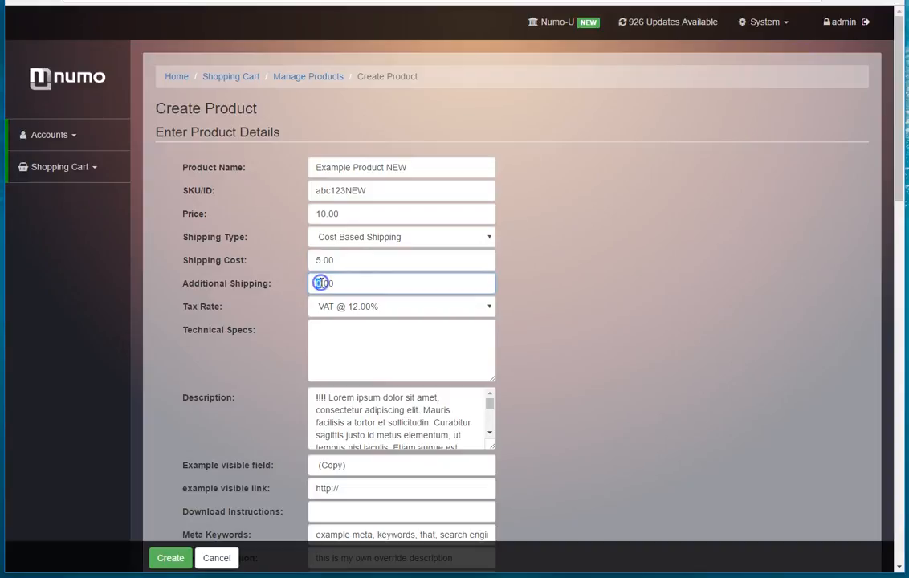
type("1")
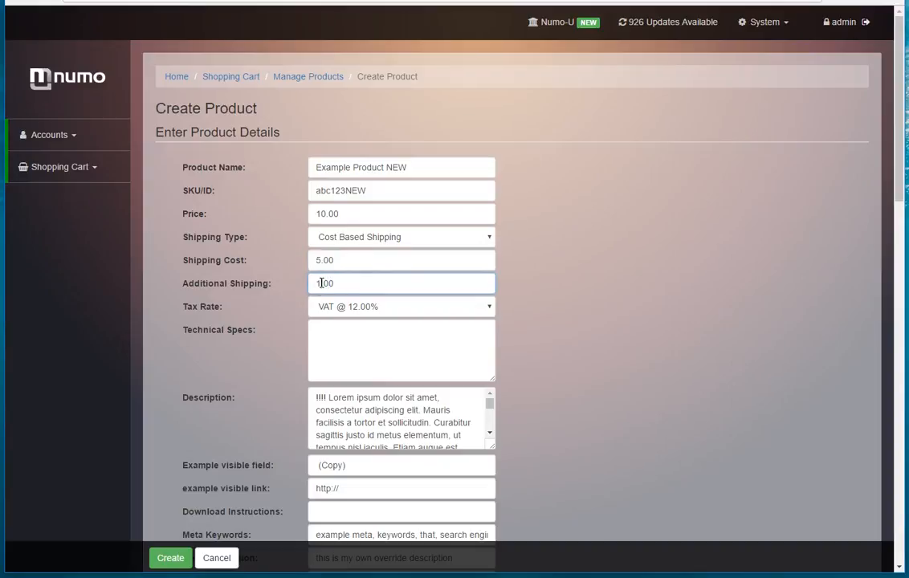
- Change the product's shipping type to Weight Based Shipping (Configured via PayPal)
left_click(377, 239)
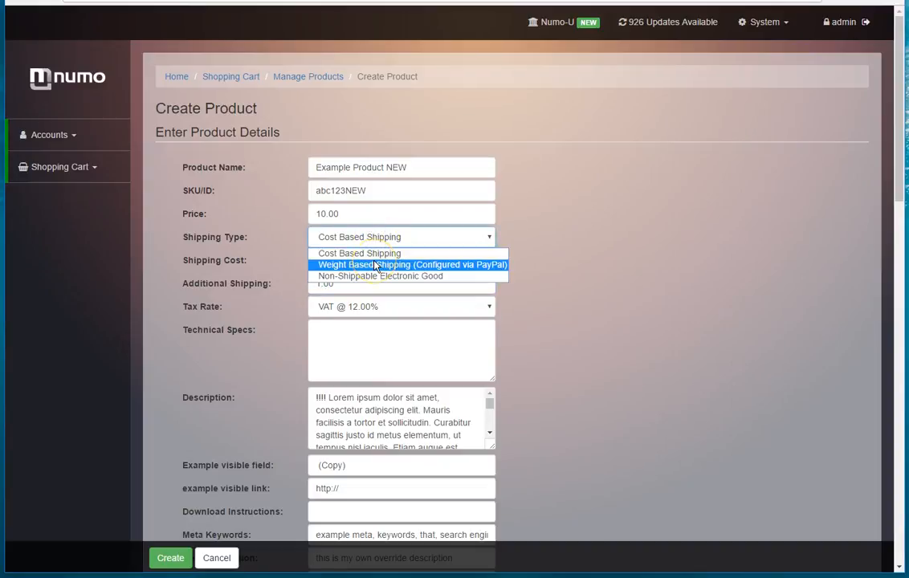
left_click(376, 265)
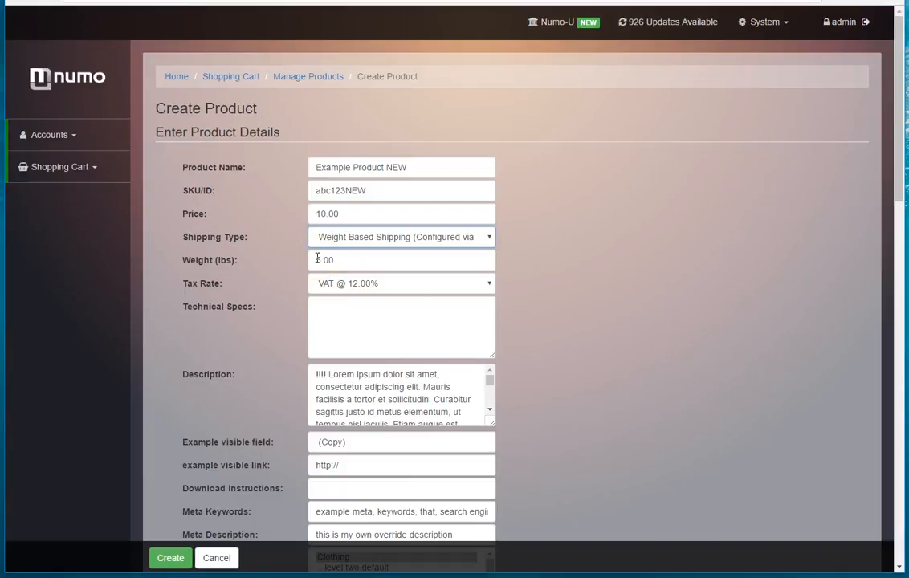
left_click(352, 257)
- Set the product's tax rate to Tax Exempt
left_click(362, 289)
left_click(363, 288)
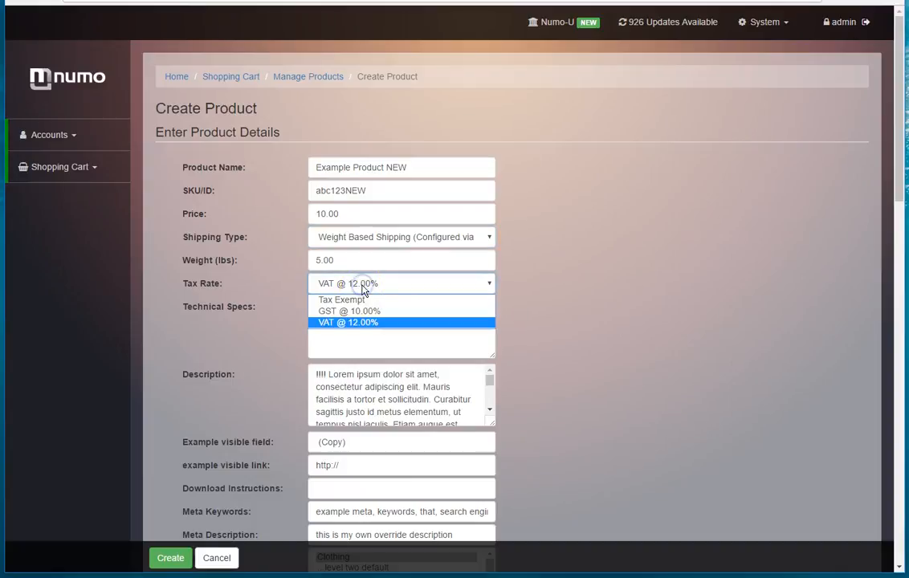
left_click(361, 301)
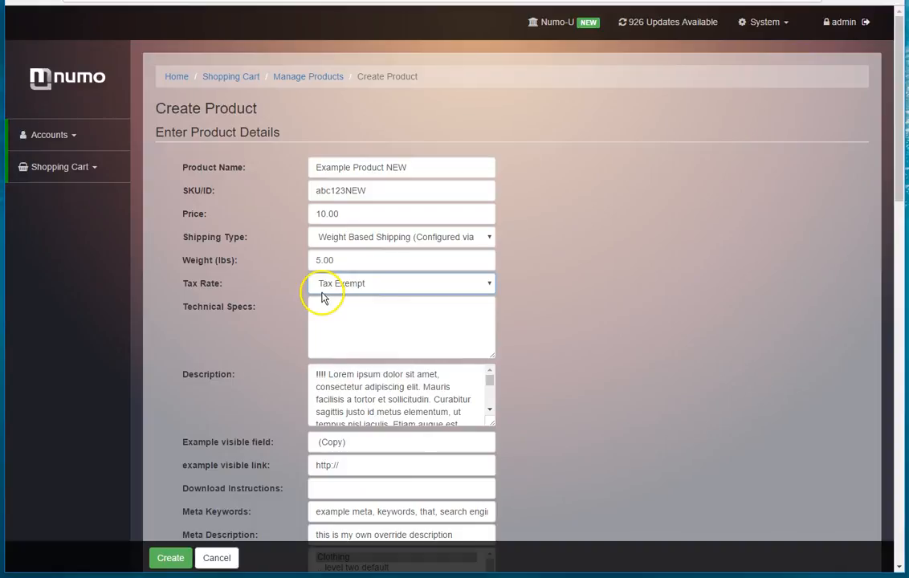
left_click(373, 289)
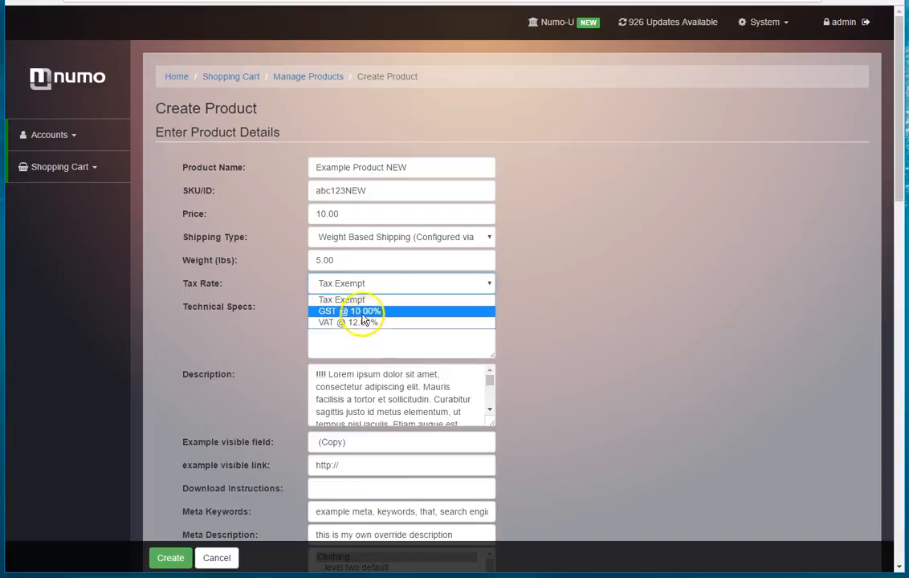
left_click(346, 298)
left_click(257, 275)
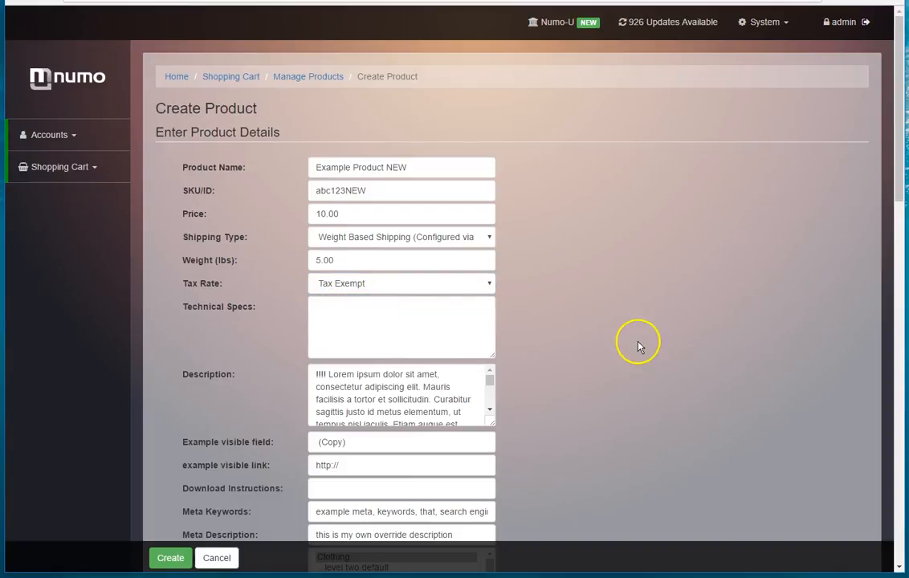
- Review the technical specs, description and example visible field, and where the shopping cart settings are found
left_click(421, 320)
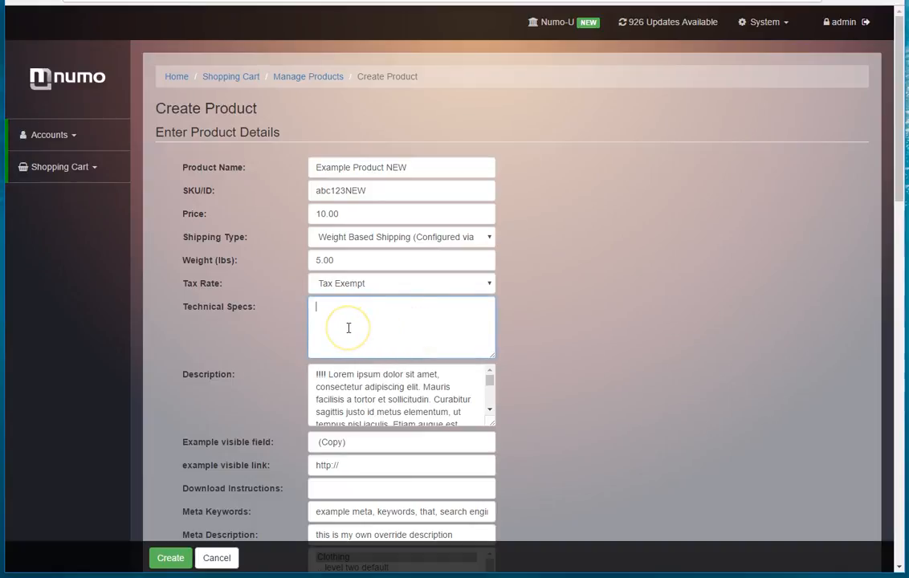
scroll(348, 324, "down", 1)
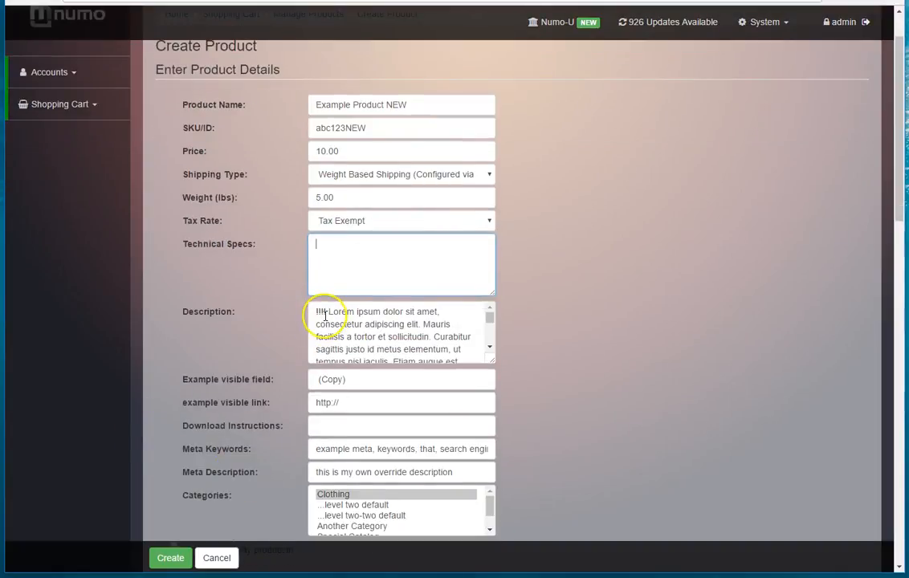
left_click(331, 288)
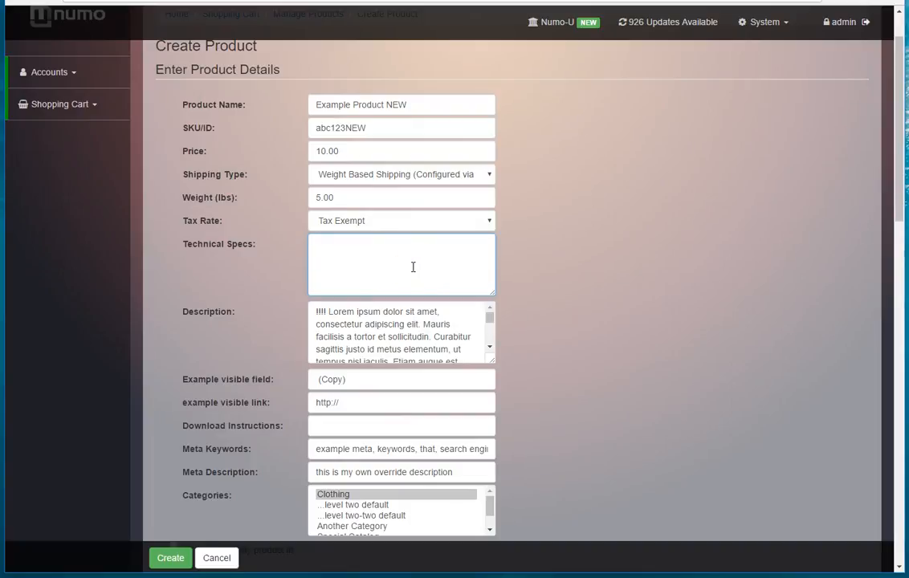
left_click(336, 312)
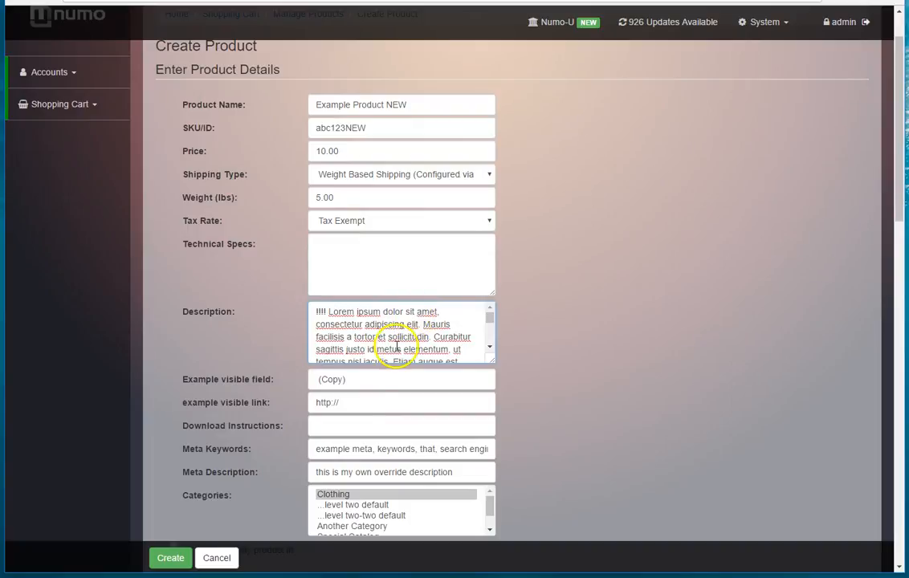
left_click_drag(355, 379, 259, 376)
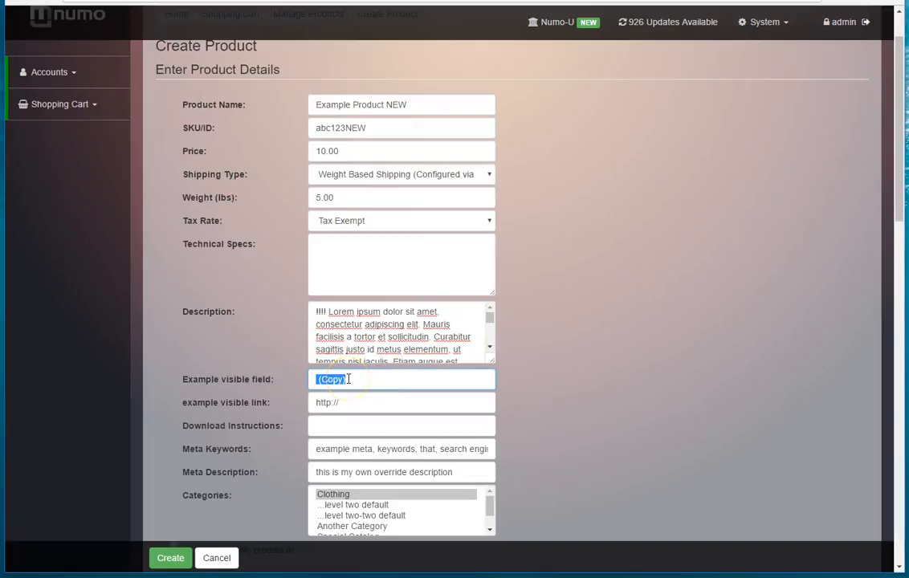
mouse_move(65, 106)
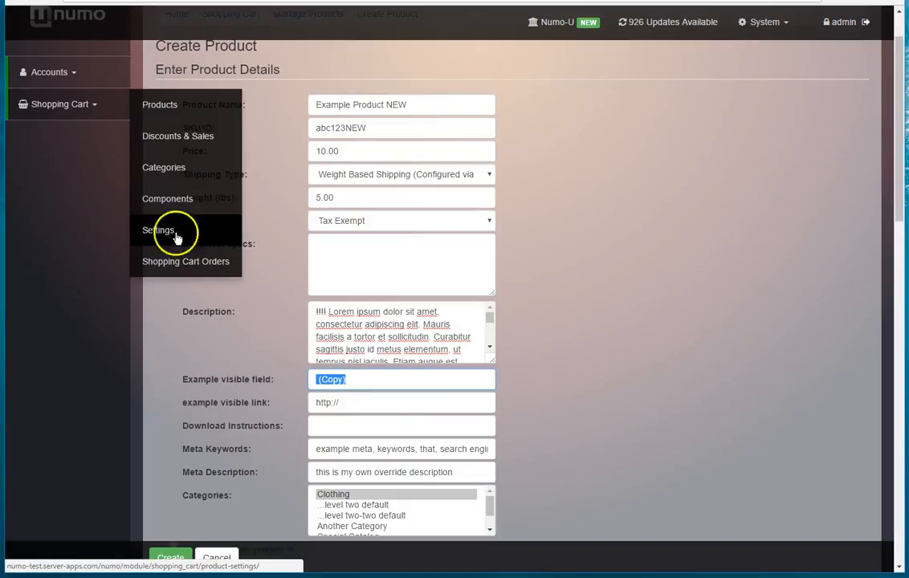
left_click(638, 354)
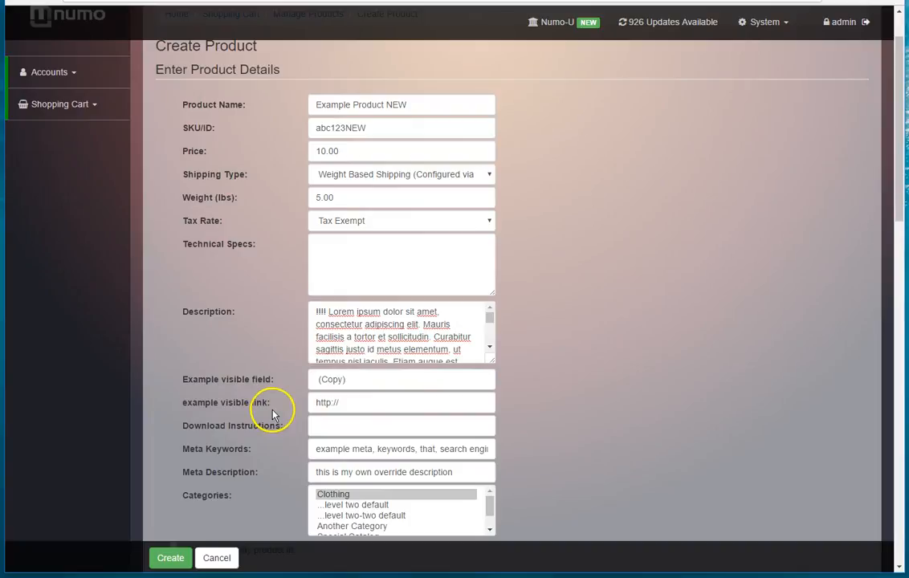
- Review the product's meta fields, categories and catalog display option, down to the optional attributes
scroll(586, 427, "down", 1)
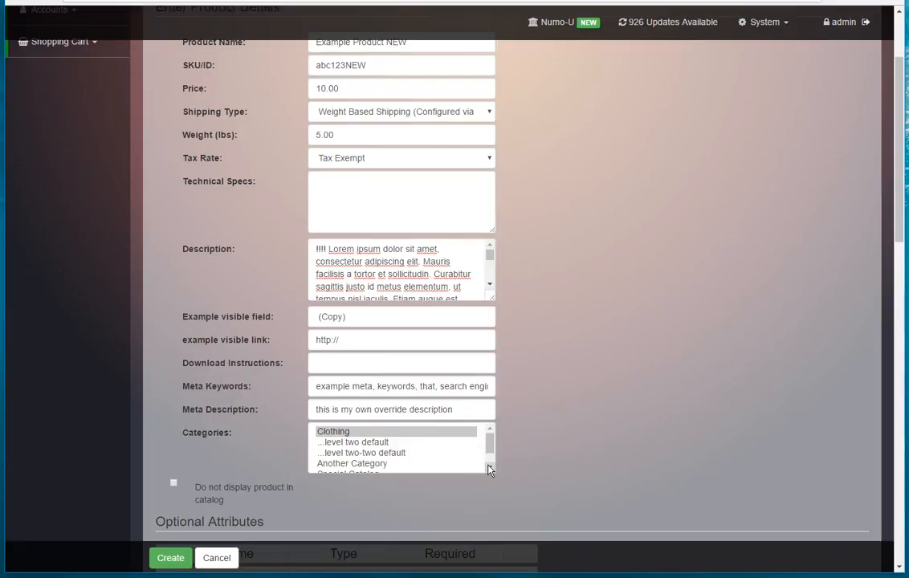
scroll(489, 470, "down", 1)
scroll(558, 481, "down", 2)
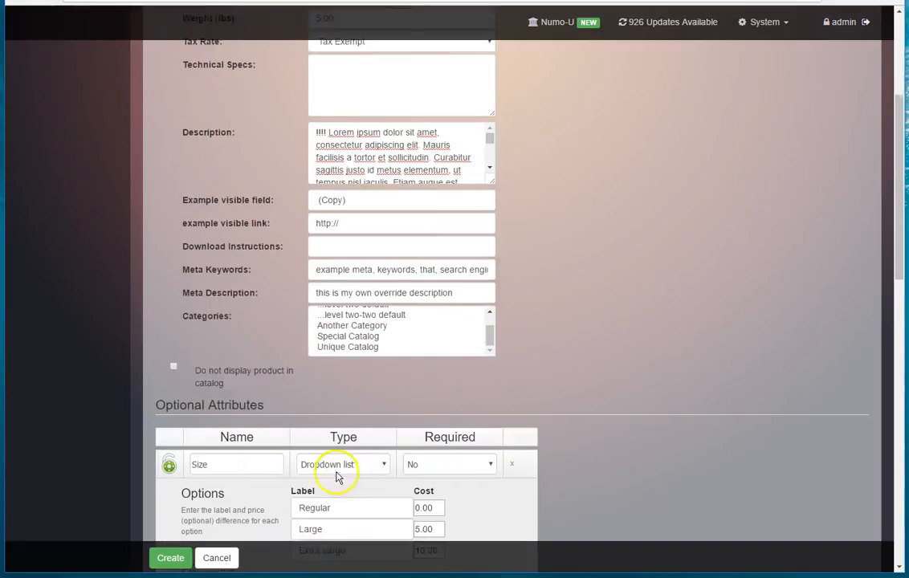
left_click(174, 359)
left_click(174, 360)
scroll(661, 465, "down", 2)
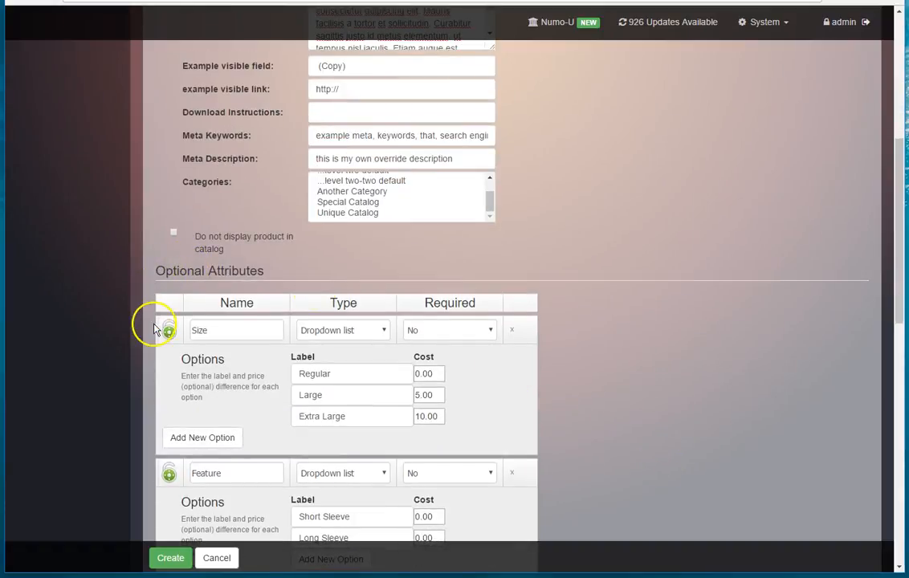
scroll(724, 378, "down", 1)
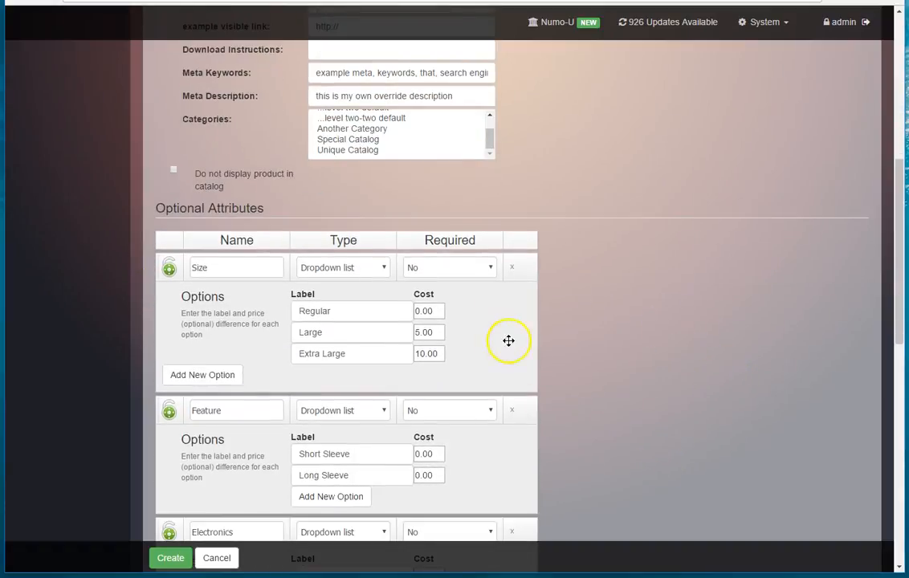
- Examine the Size, Feature and Electronics attributes and their option costs in relation to the product's base details
left_click(230, 270)
scroll(514, 337, "up", 6)
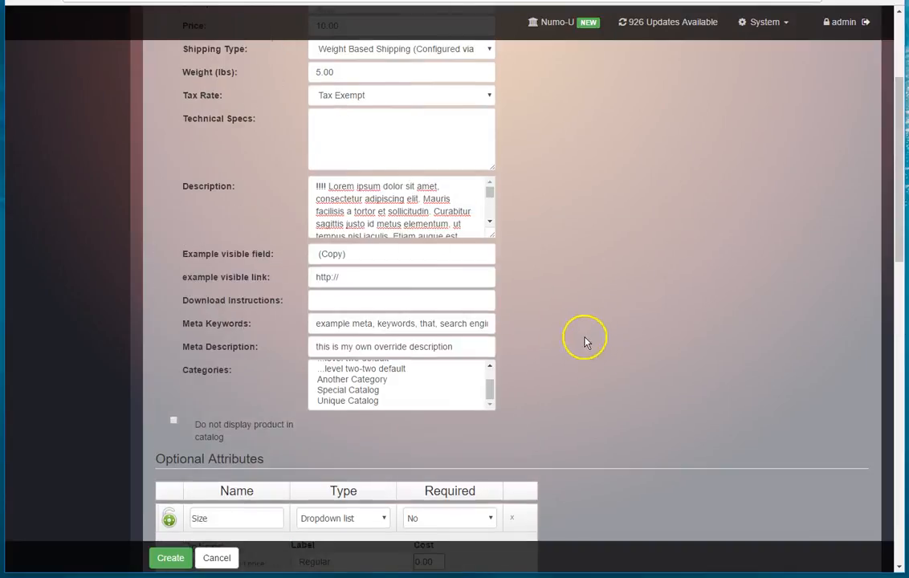
left_click(359, 257)
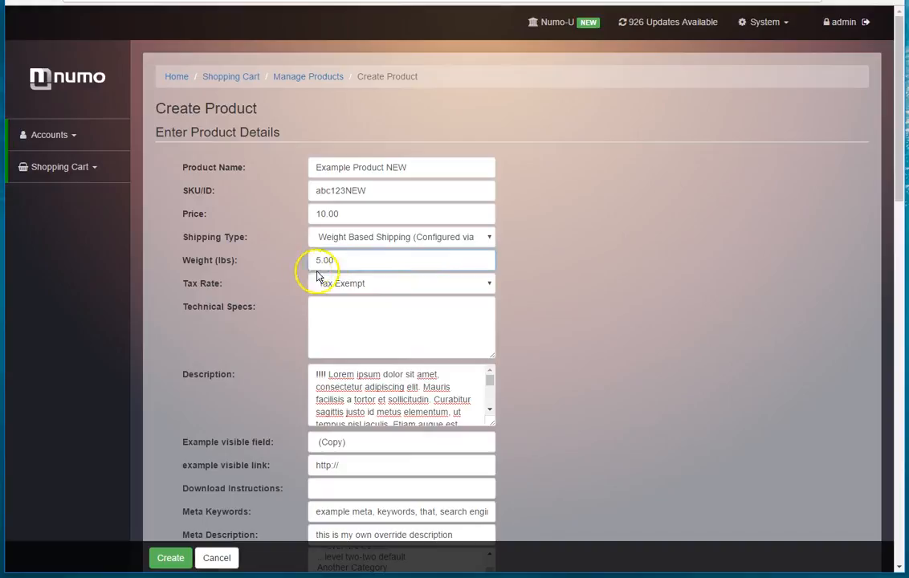
scroll(522, 317, "down", 1)
double_click(315, 151)
scroll(723, 377, "down", 4)
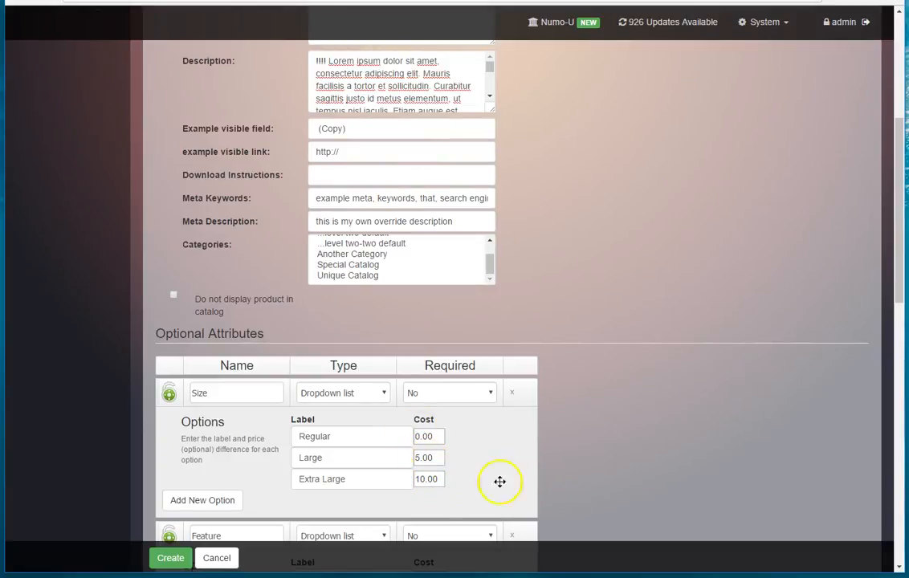
scroll(613, 483, "up", 5)
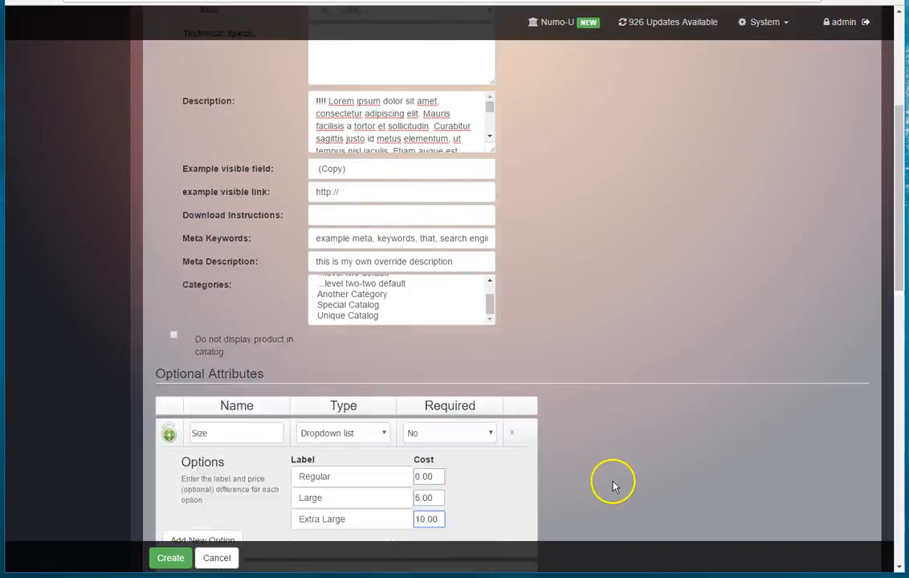
scroll(384, 214, "down", 5)
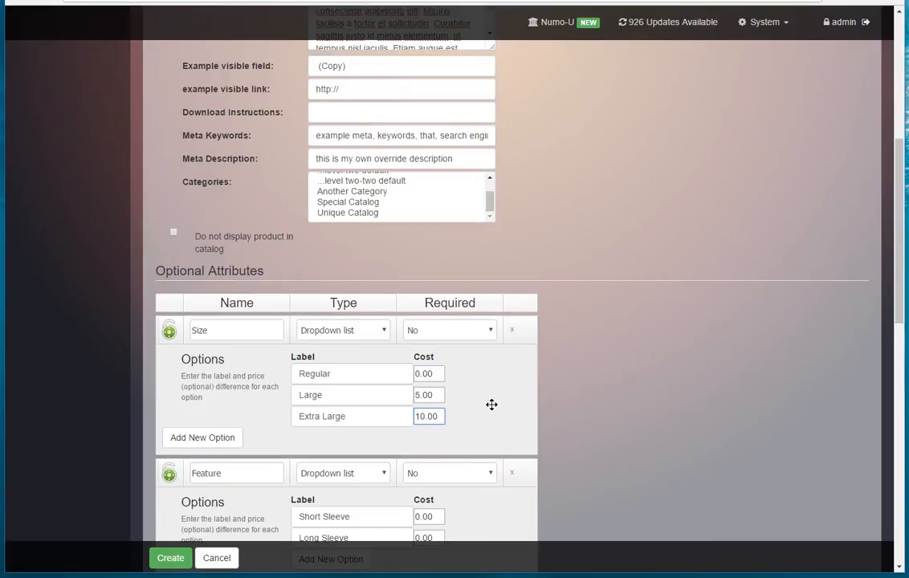
scroll(492, 405, "down", 1)
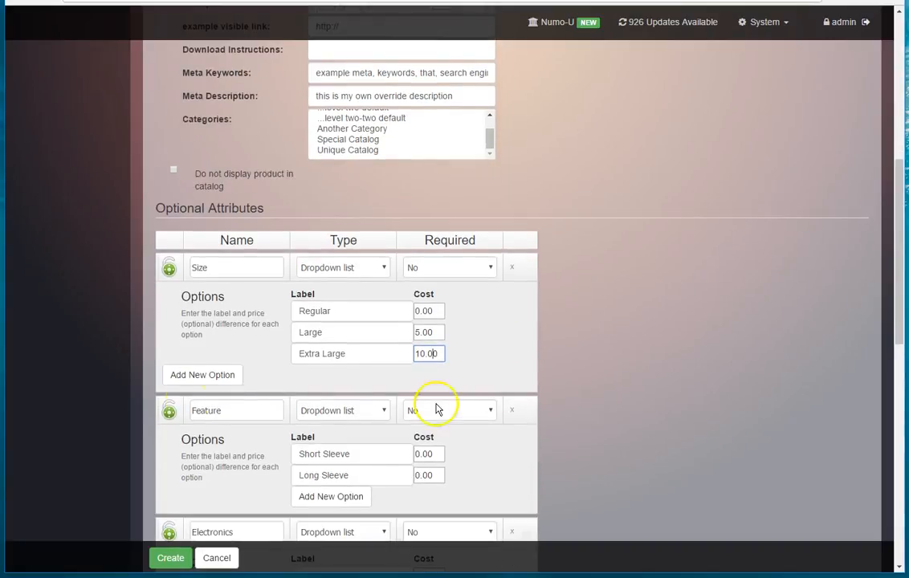
left_click(240, 417)
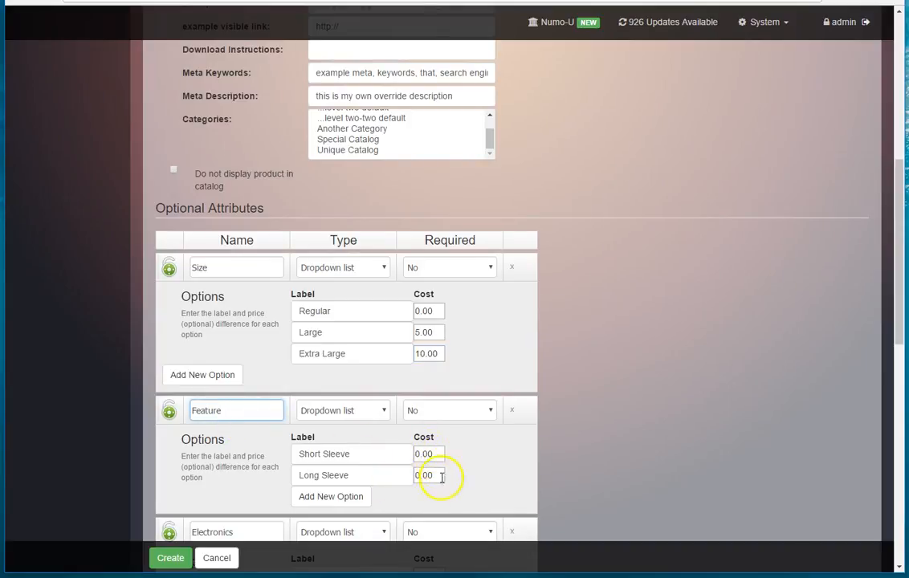
scroll(487, 478, "down", 1)
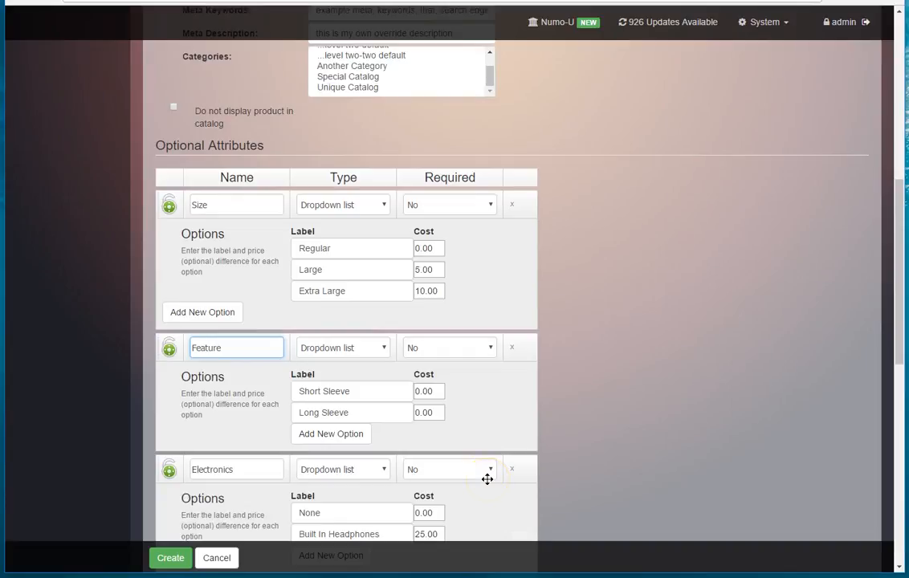
scroll(488, 482, "down", 1)
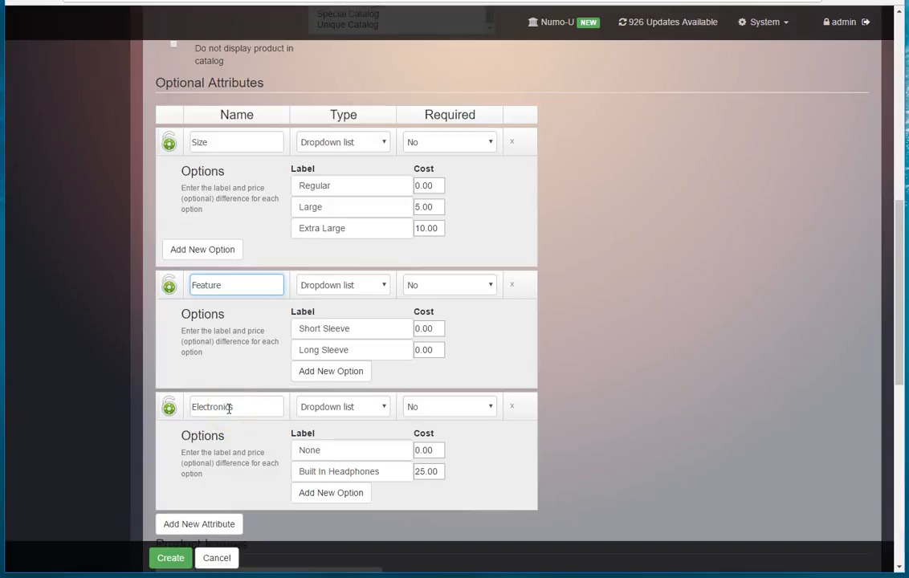
- Examine the Electronics attribute's None and Built In Headphones options and their costs
left_click(312, 451)
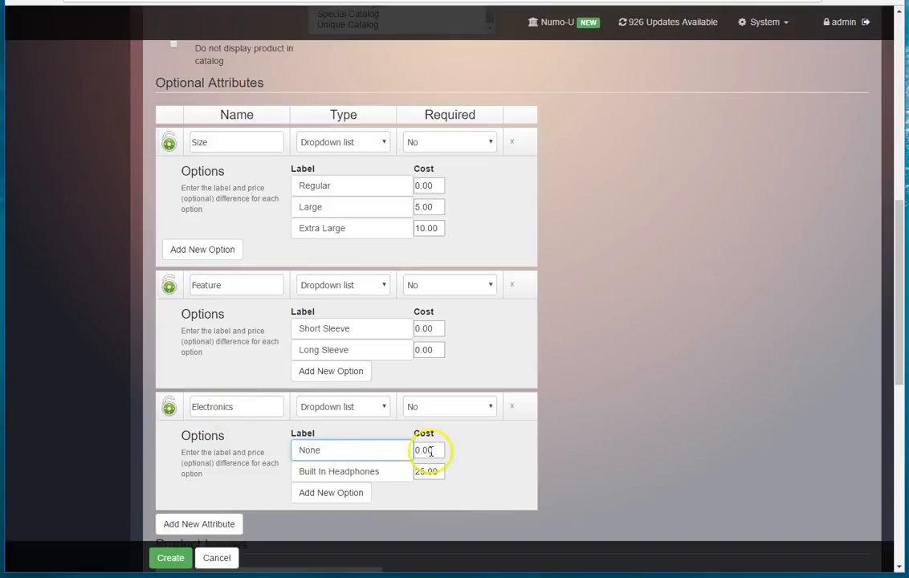
left_click(349, 473)
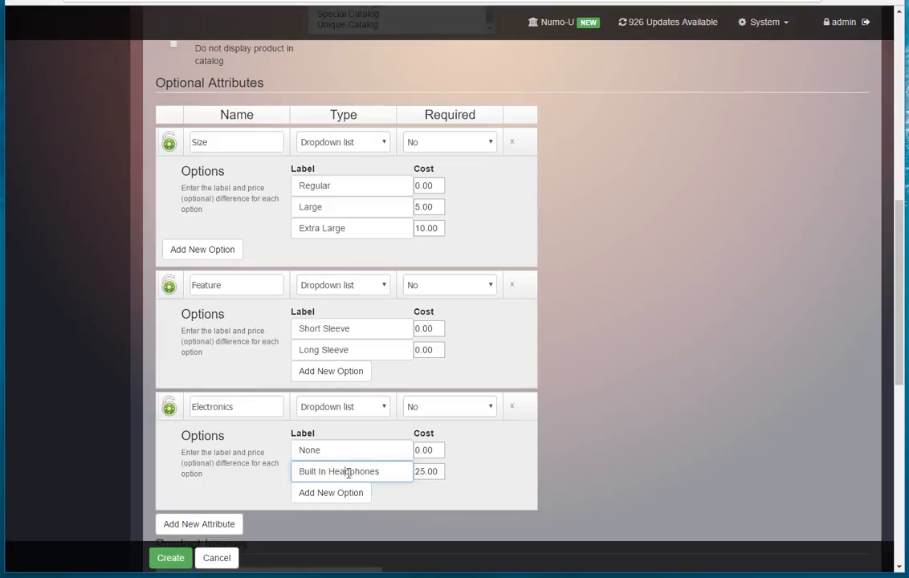
left_click(437, 471)
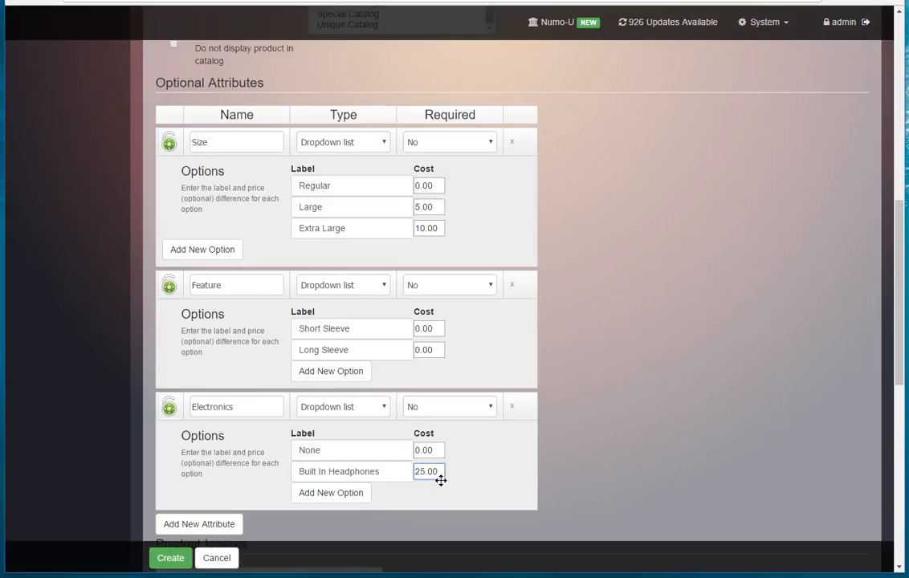
- Add a new optional attribute named Embroidering with the type Text area
scroll(441, 480, "down", 1)
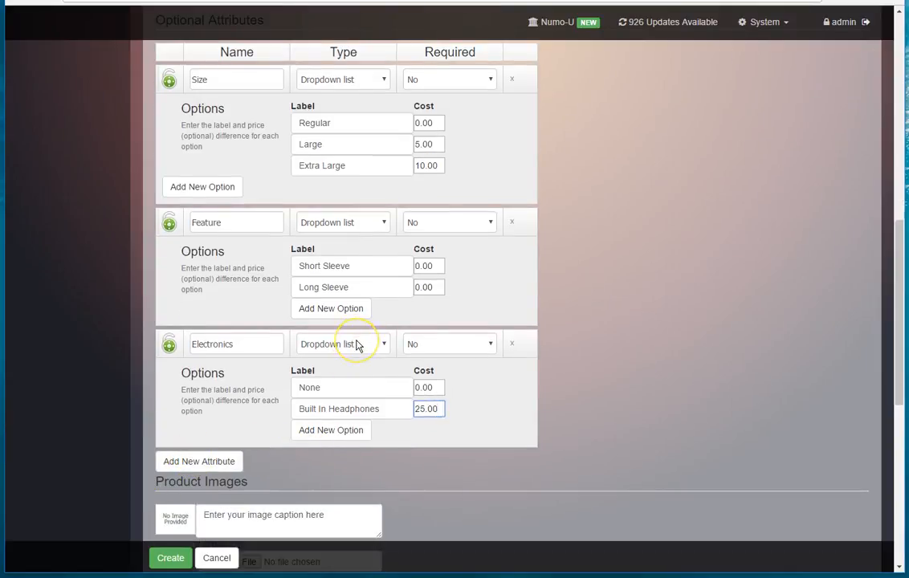
left_click(199, 466)
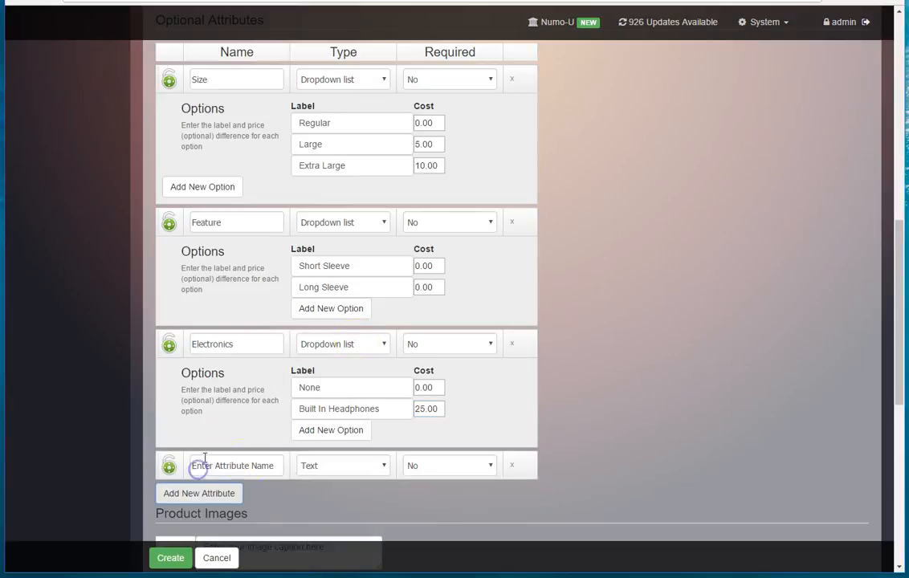
left_click_drag(277, 466, 113, 464)
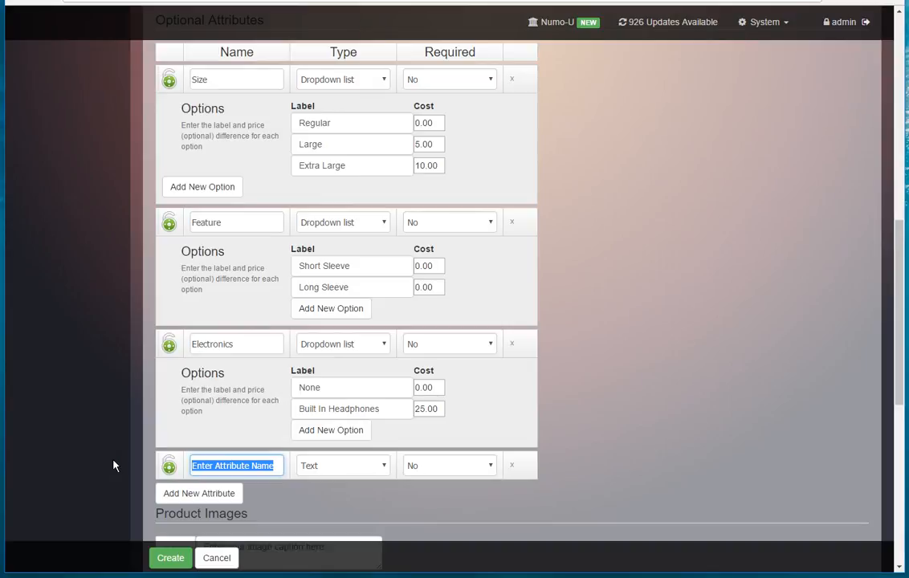
type("E")
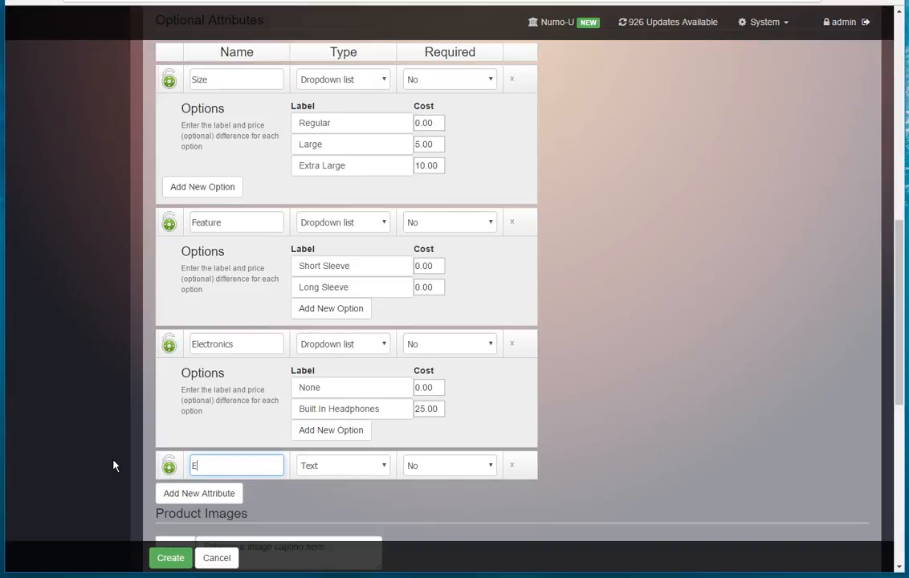
type("mbroidering")
left_click(331, 467)
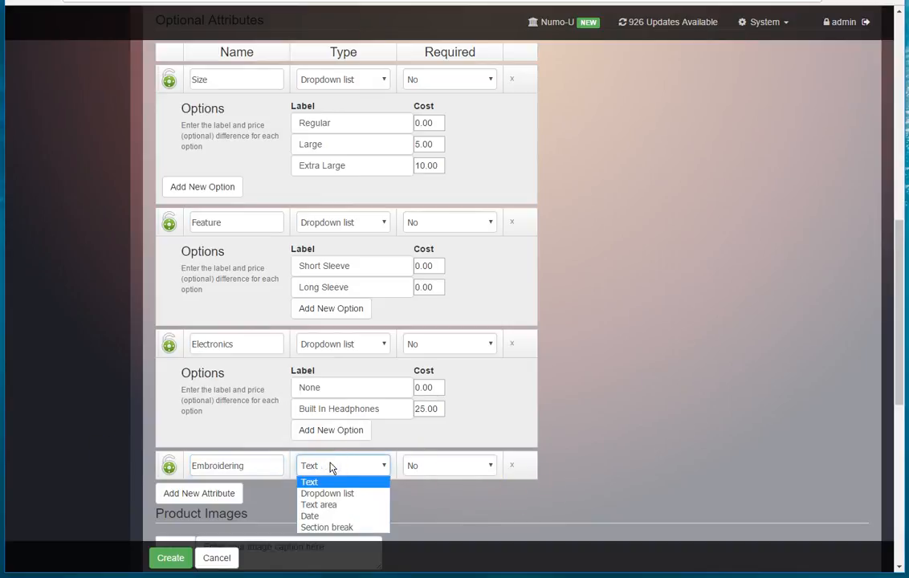
left_click(327, 505)
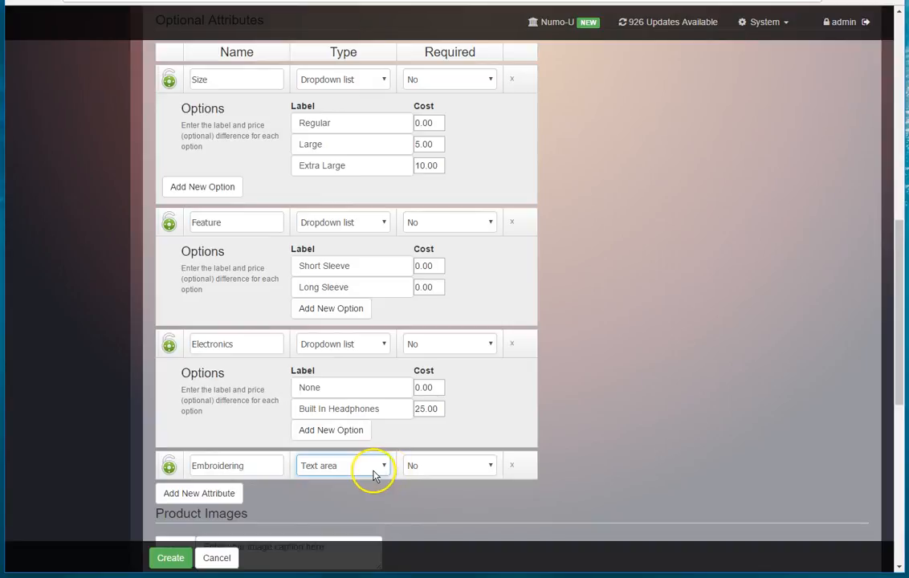
- Change the Embroidering attribute's type to Text and rename it Name Tag
left_click(375, 475)
left_click(346, 481)
left_click_drag(258, 465, 30, 464)
type("Name Tag")
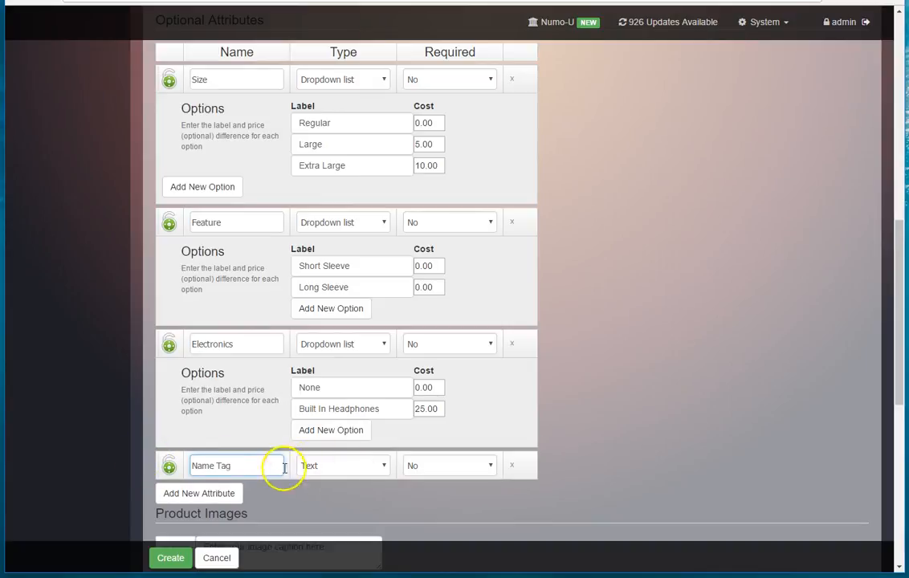
left_click(470, 473)
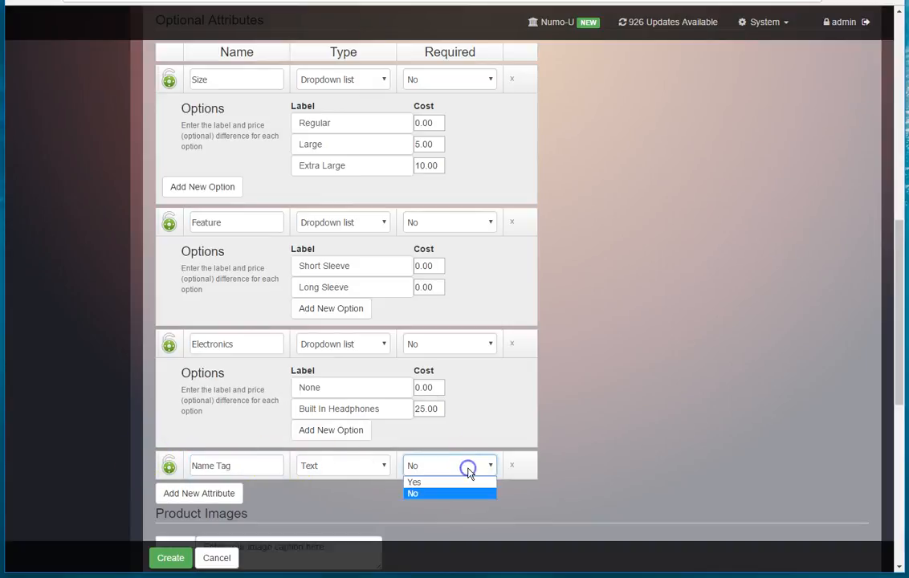
left_click(459, 482)
left_click(448, 472)
left_click(432, 493)
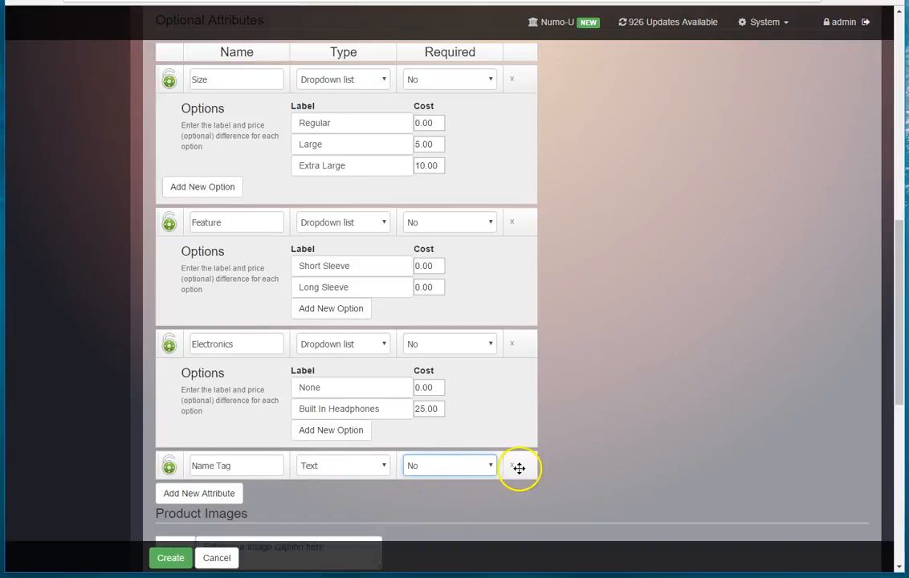
- Review the product images upload section, leave the product form and return to the Manage Products list
scroll(519, 471, "down", 3)
scroll(346, 488, "down", 1)
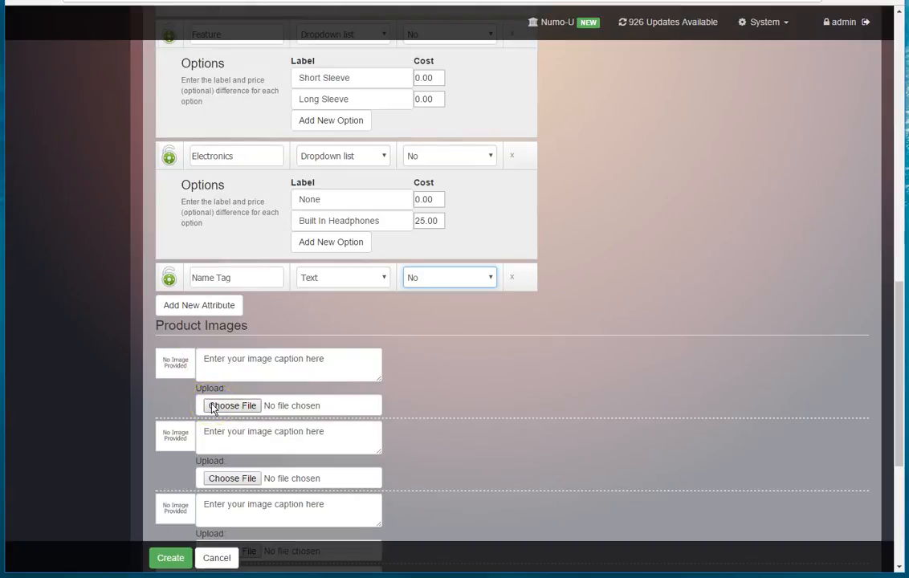
left_click(170, 559)
left_click(219, 564)
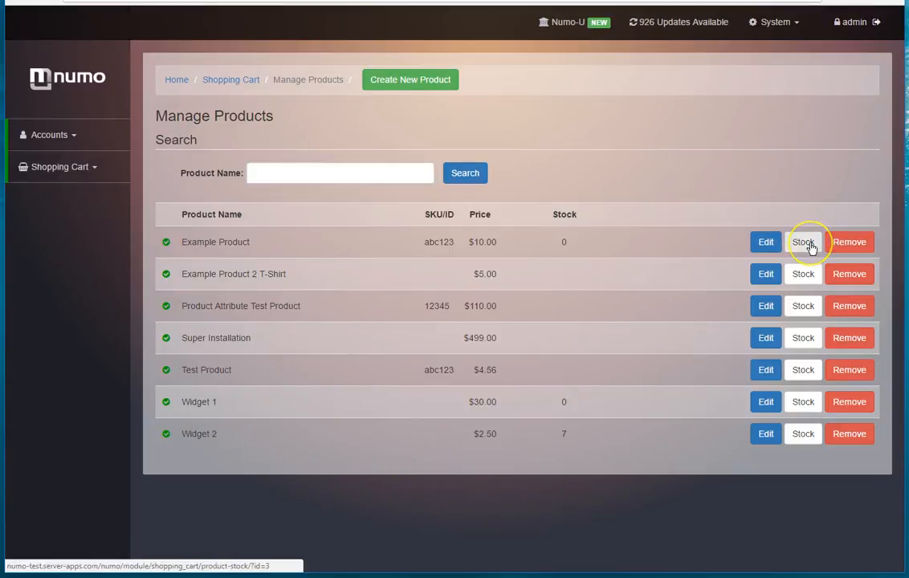
- Open Example Product's stock page and examine the unit fields for each size, sleeve and electronics combination
left_click(810, 245)
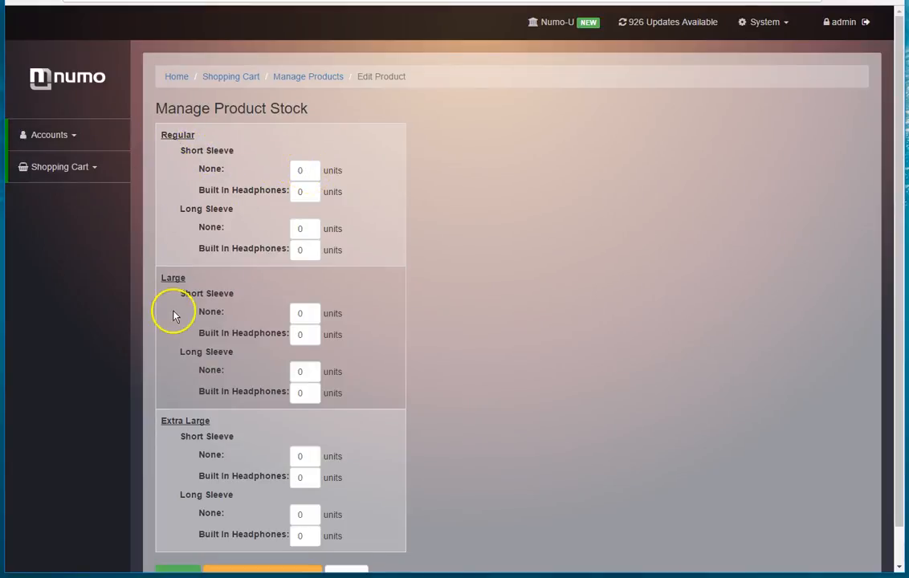
left_click(309, 168)
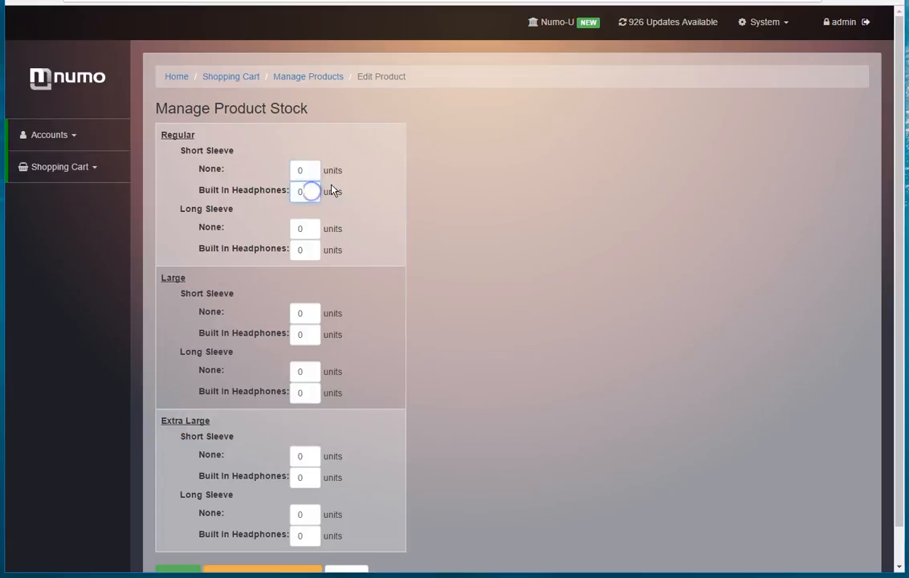
left_click(301, 228)
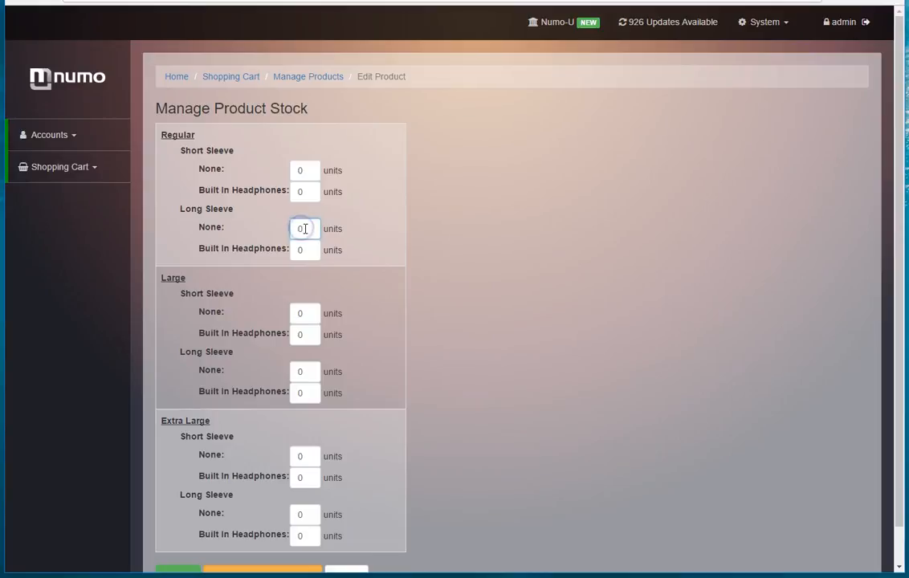
left_click(312, 251)
scroll(388, 257, "down", 1)
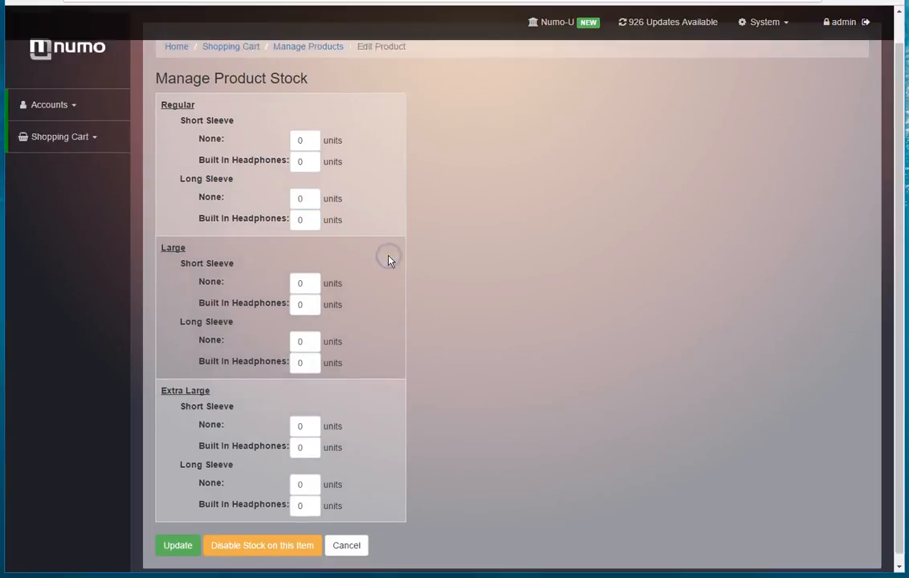
left_click(187, 306)
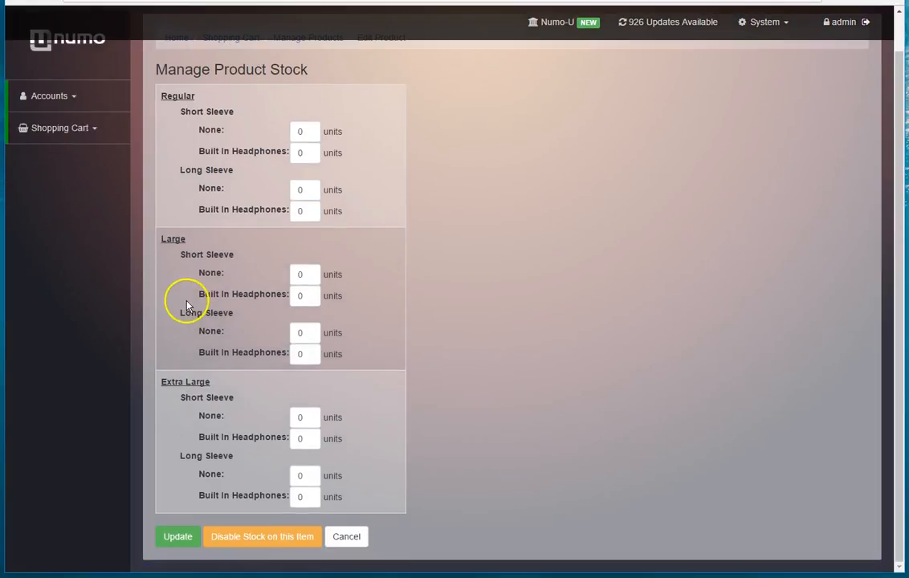
- Disable stock on Example Product and return to the product list without enabling it again
left_click(266, 538)
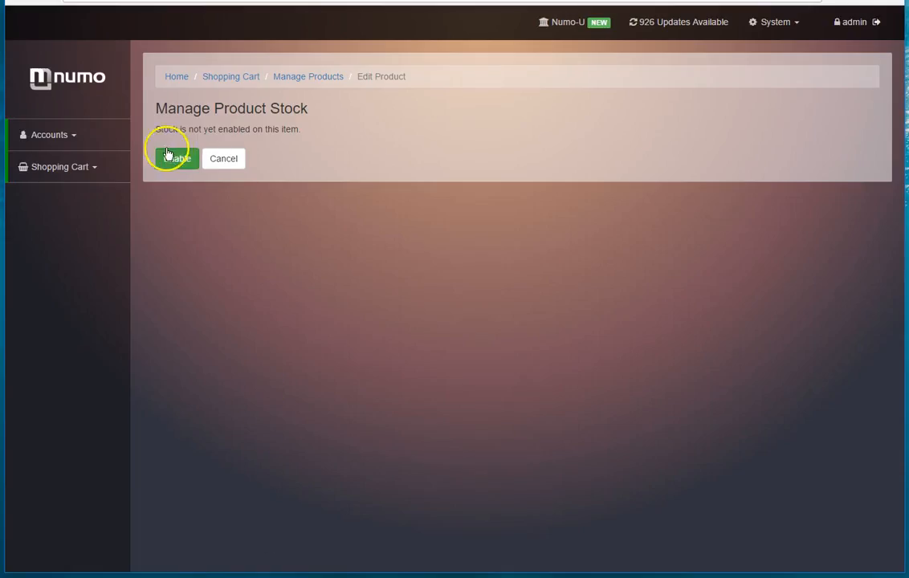
left_click(237, 165)
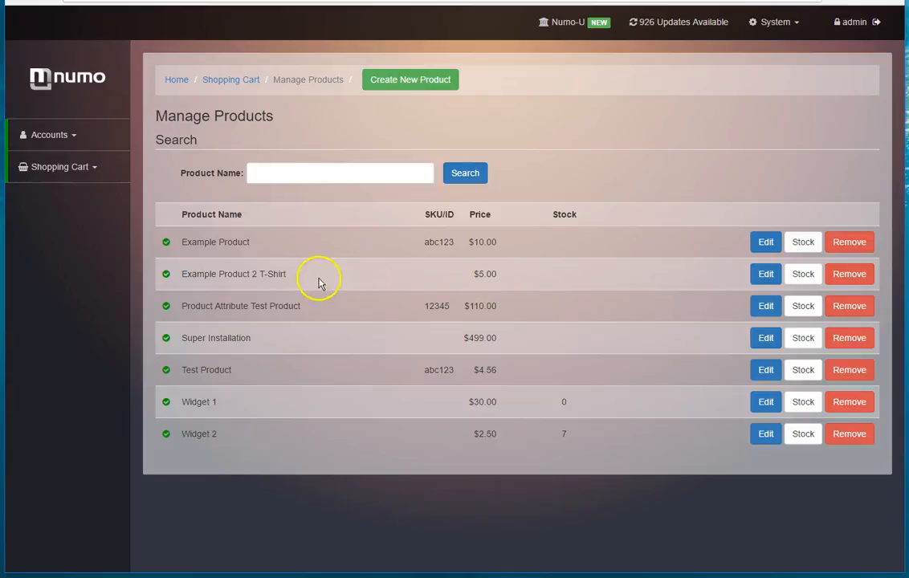
- Remove Example Product 2 T-Shirt from the product list and confirm the removal
left_click(858, 275)
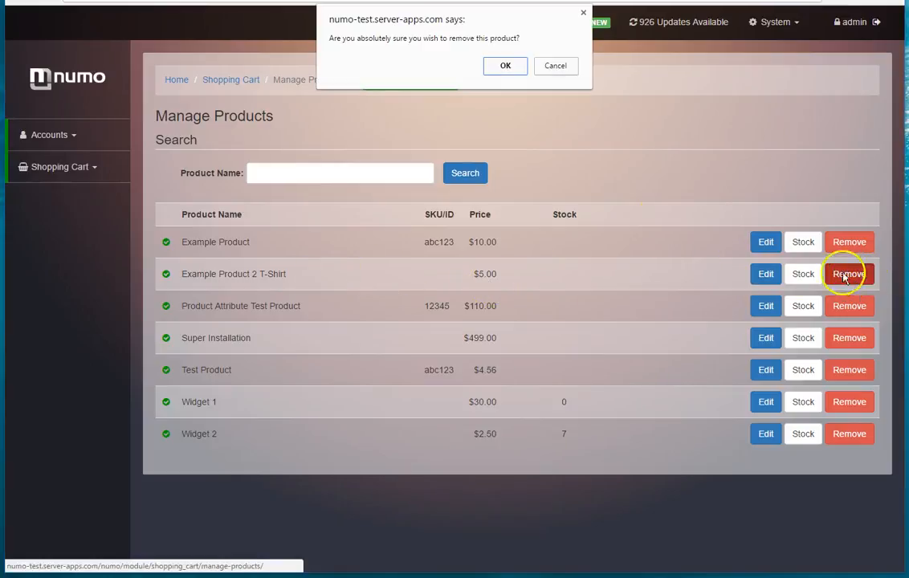
left_click(500, 68)
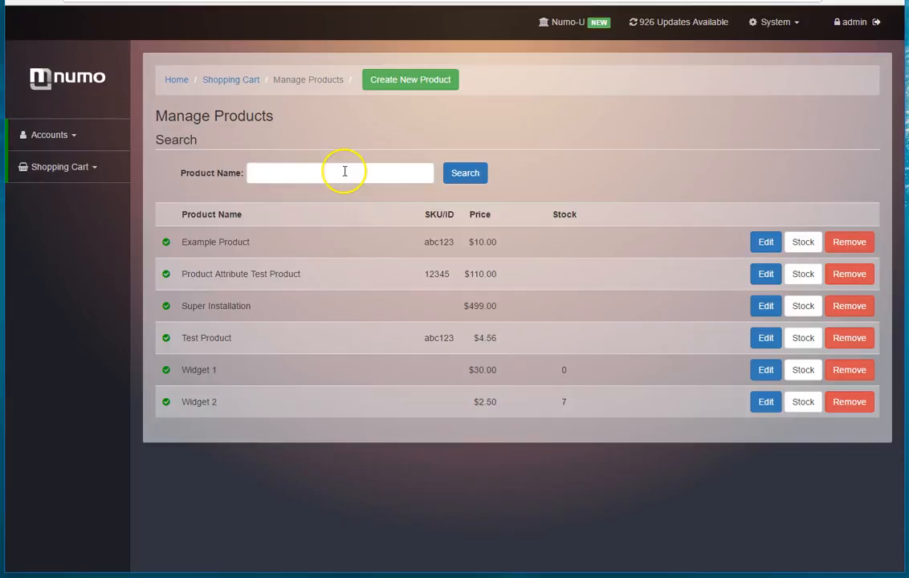
- Start a product search by product name
left_click(292, 175)
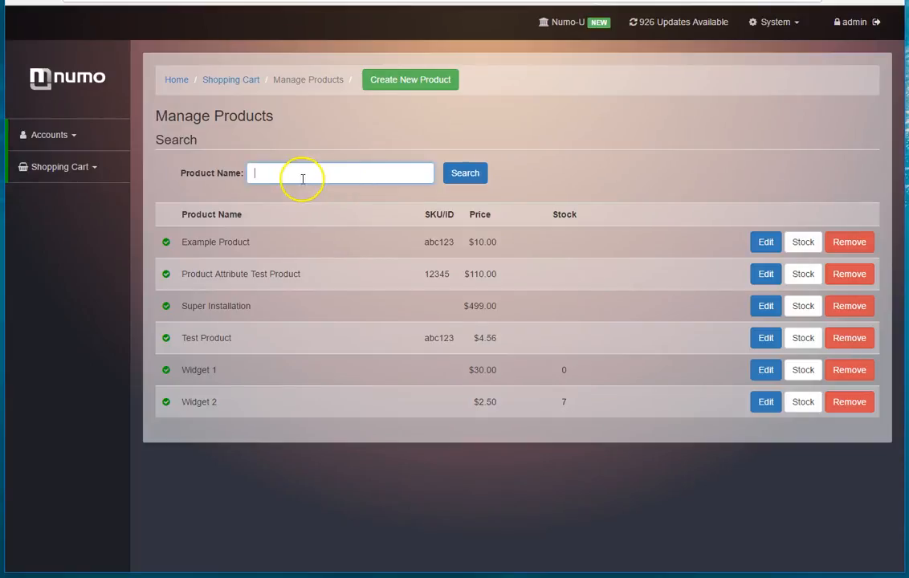